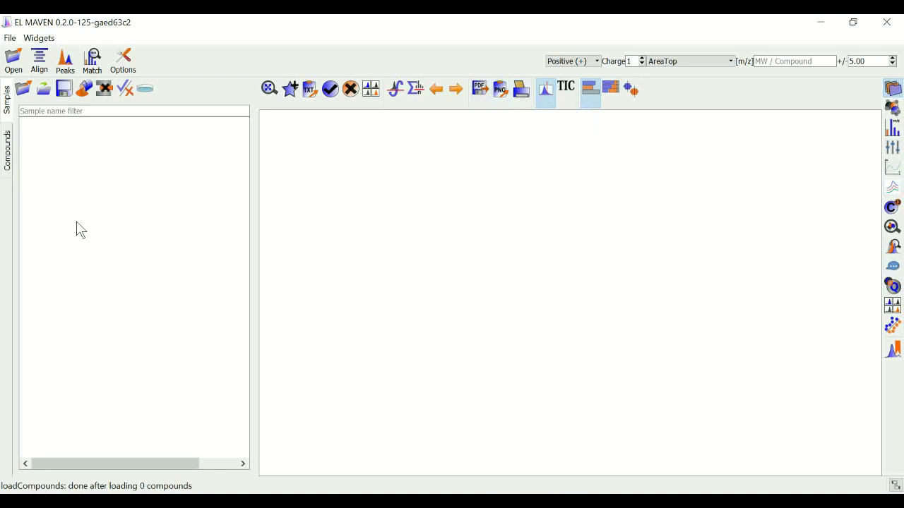
Review the File Import, Peak Detection, Isotope Detection and EIC option tabs, then switch to the browser wiki.
left_click(128, 68)
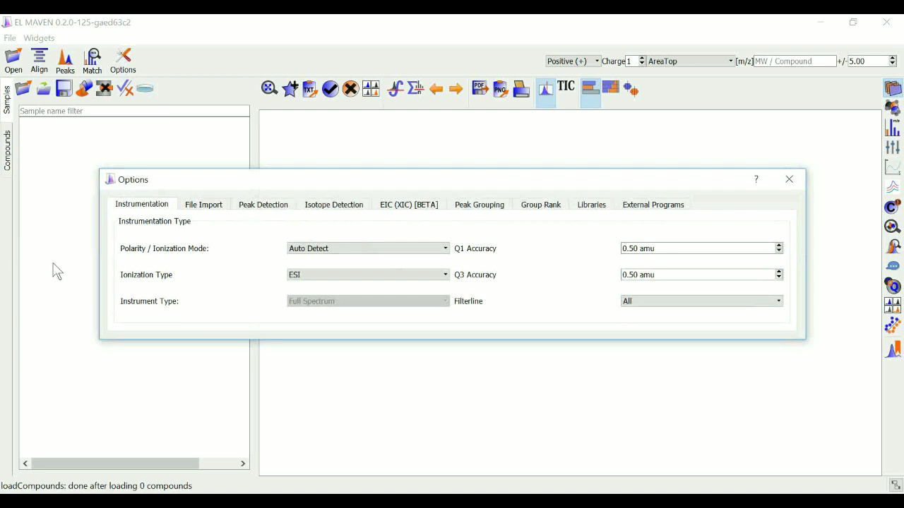
left_click(212, 205)
left_click(273, 212)
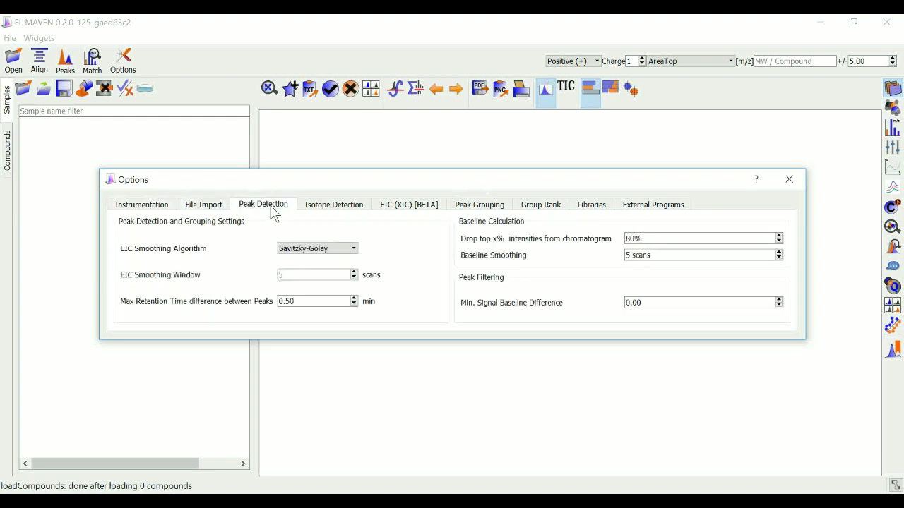
left_click(333, 211)
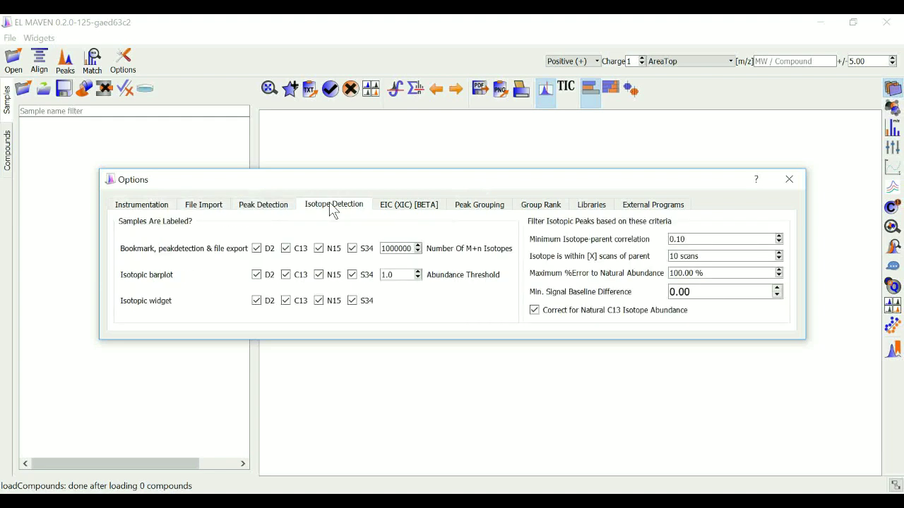
left_click(408, 211)
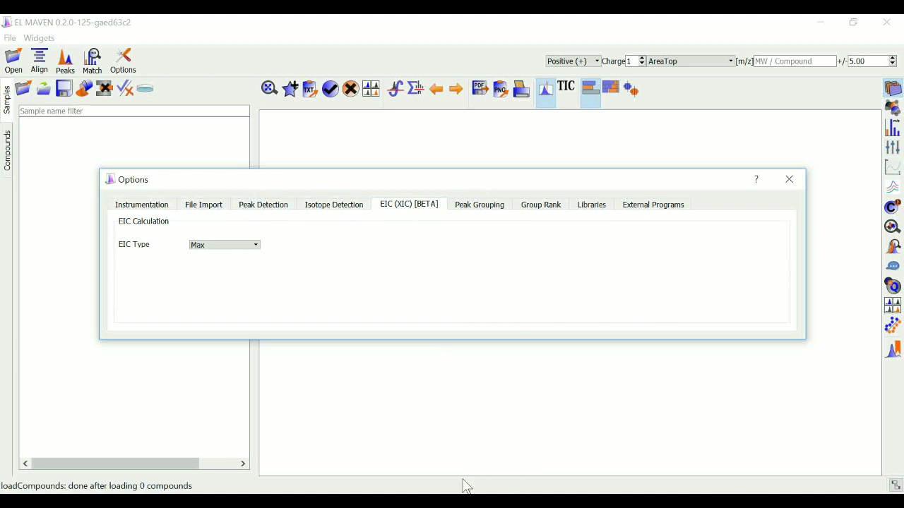
key("alt+Tab")
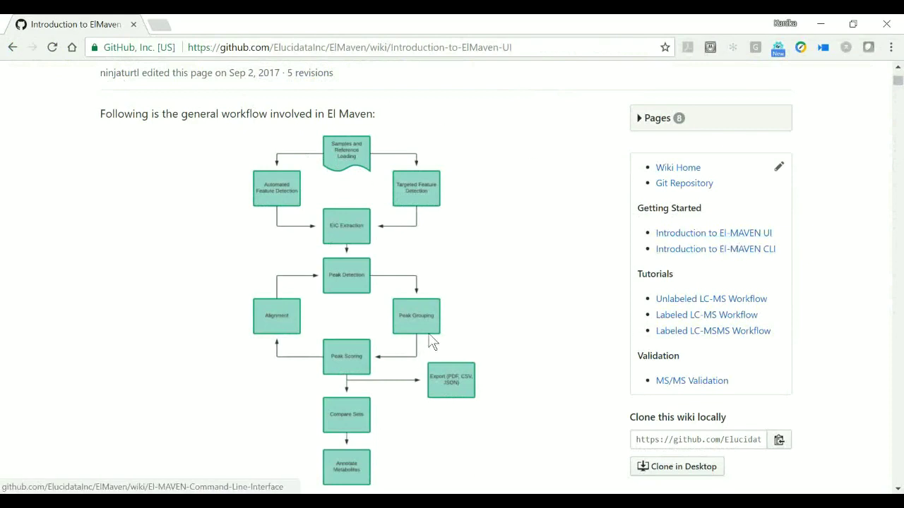
Scroll the wiki down to the Global Settings notes on polarity and ionization.
scroll(430, 343, "down", 10)
scroll(430, 342, "down", 3)
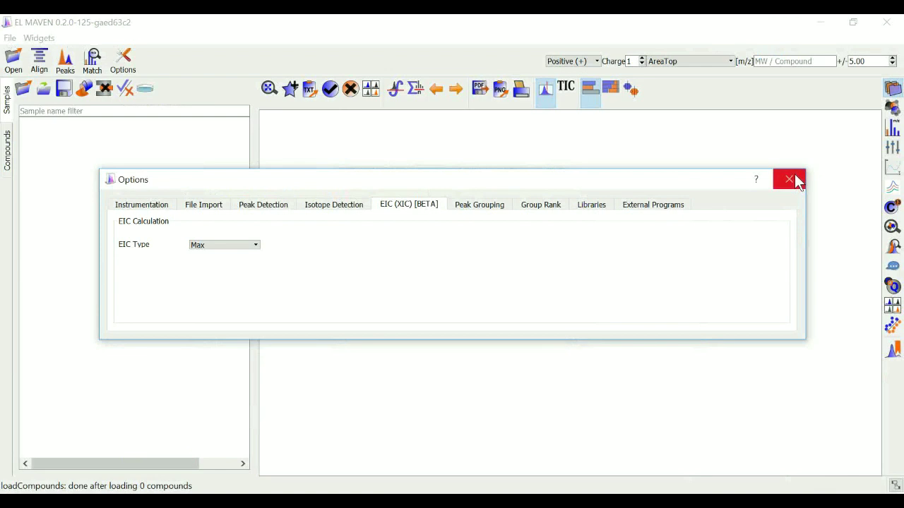
Close Options and import every 091215 sample file from exampleProject, excluding the two .mzroll files.
left_click(794, 181)
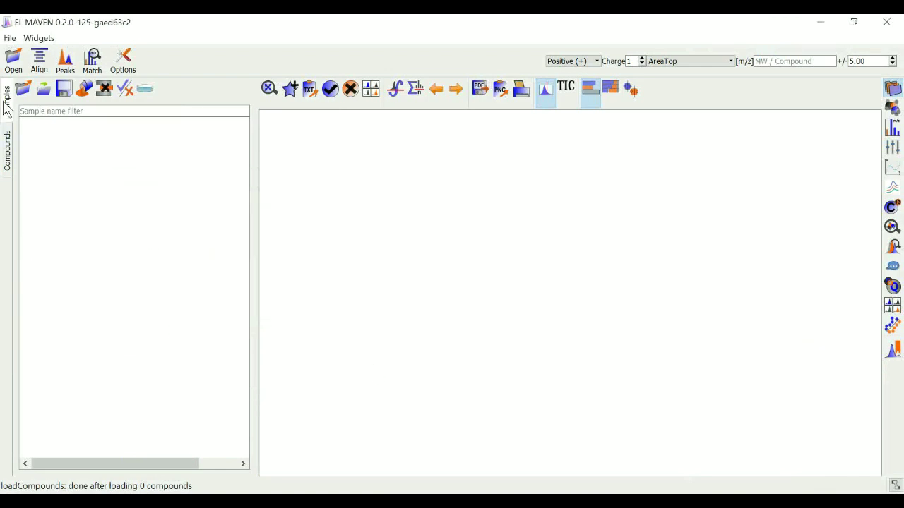
left_click(12, 72)
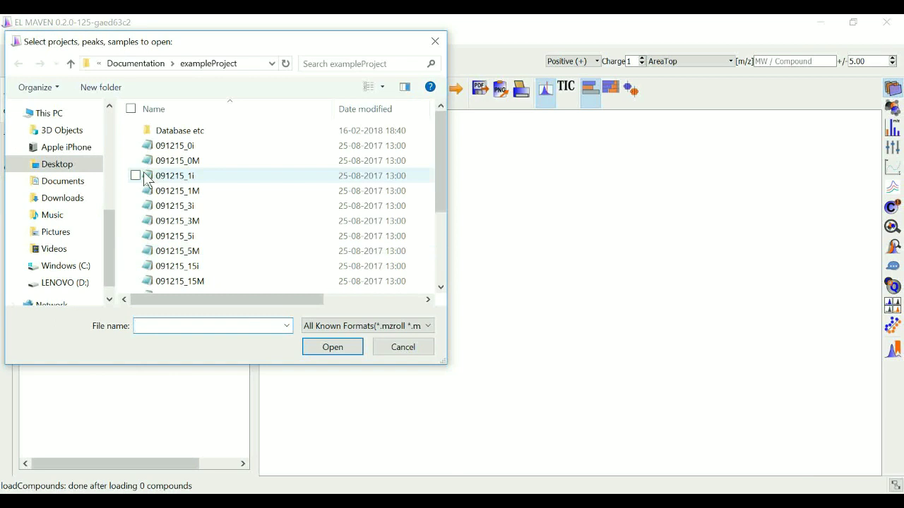
left_click(188, 147)
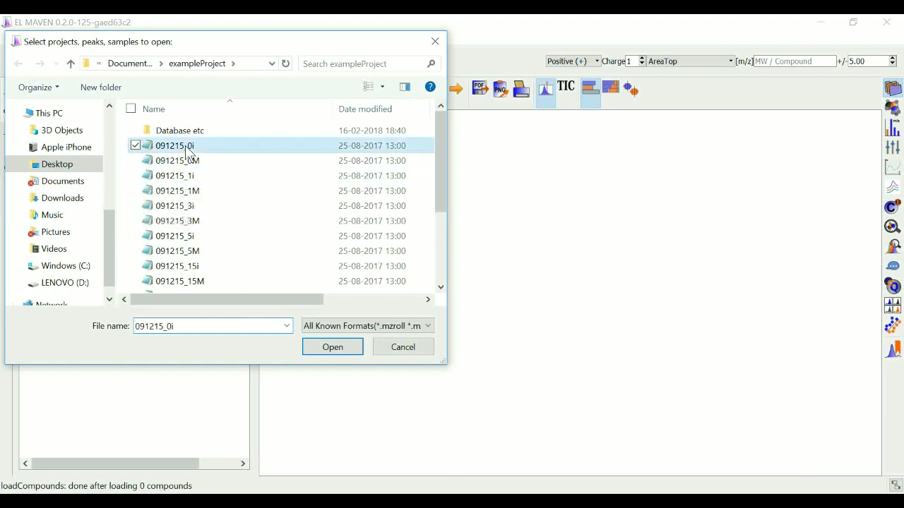
key("shift+Down")
key("shift+Down")
key("shift+Down")
key("shift+Down")
key("shift+Down")
key("shift+Down")
key("shift+Down")
key("shift+Down")
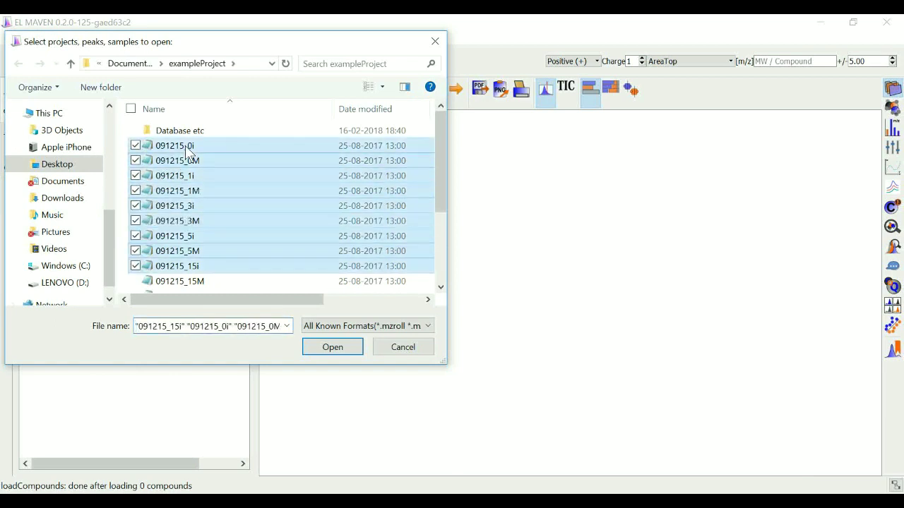
key("shift+End")
key("shift+Up")
key("shift+Up")
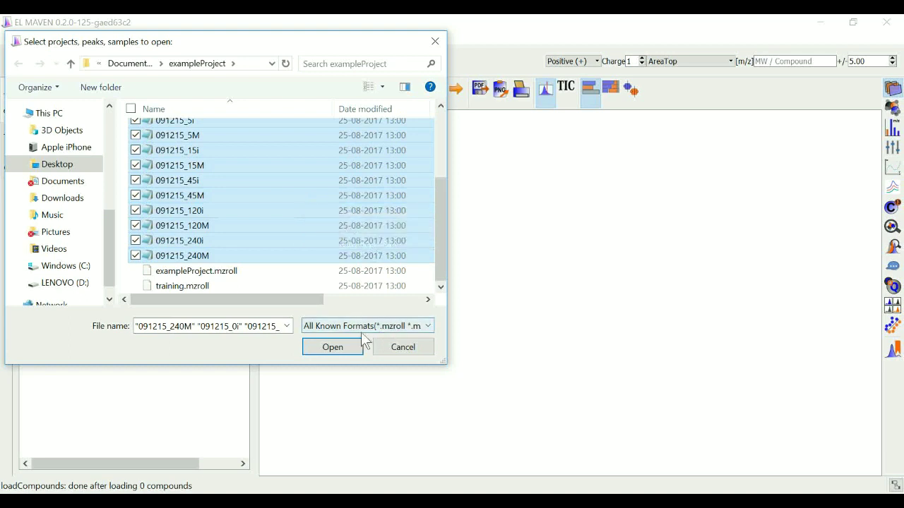
left_click(346, 353)
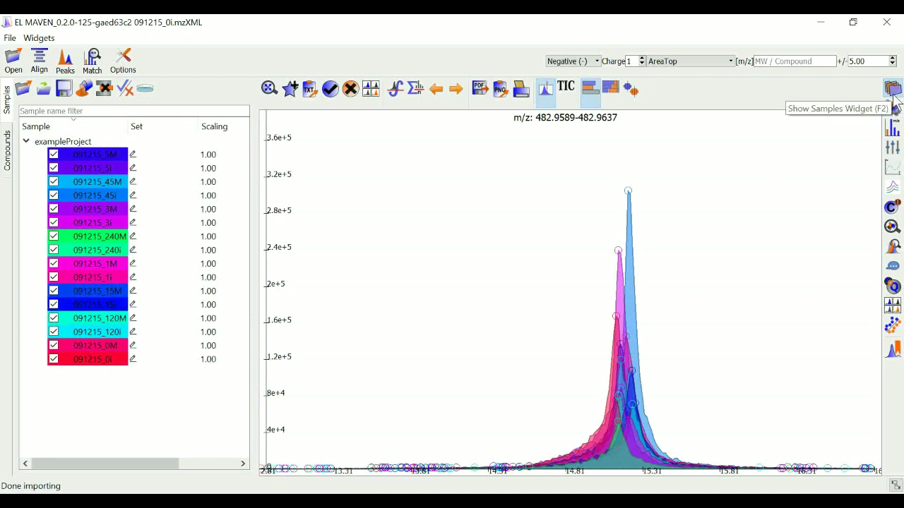
Glance at the KNOWNS compound list, then return to the list of sixteen samples.
left_click(894, 95)
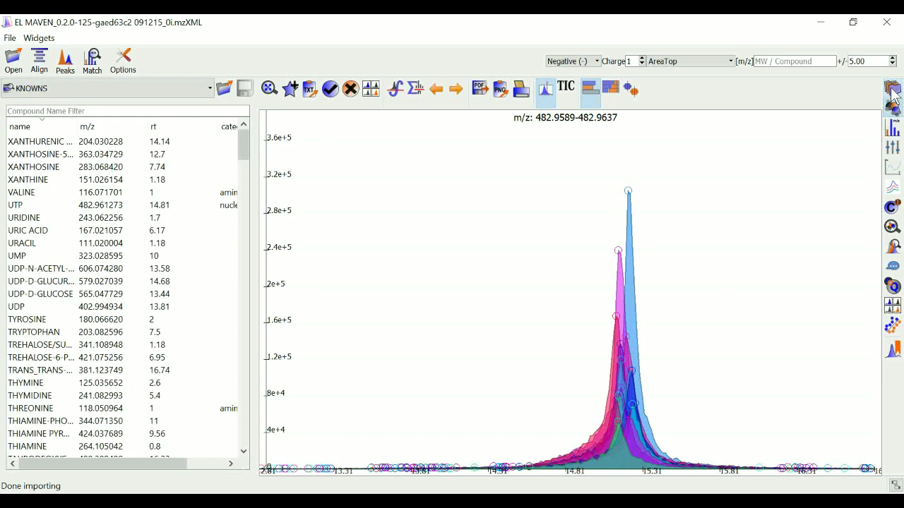
left_click(893, 95)
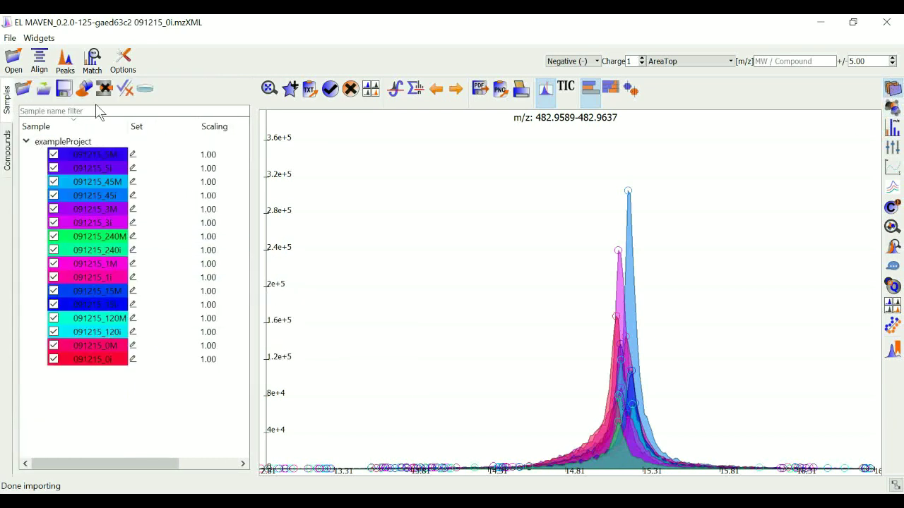
Show the compound list with KNOWNS kept as the database, cancelling the Load Compounds file picker.
left_click(8, 150)
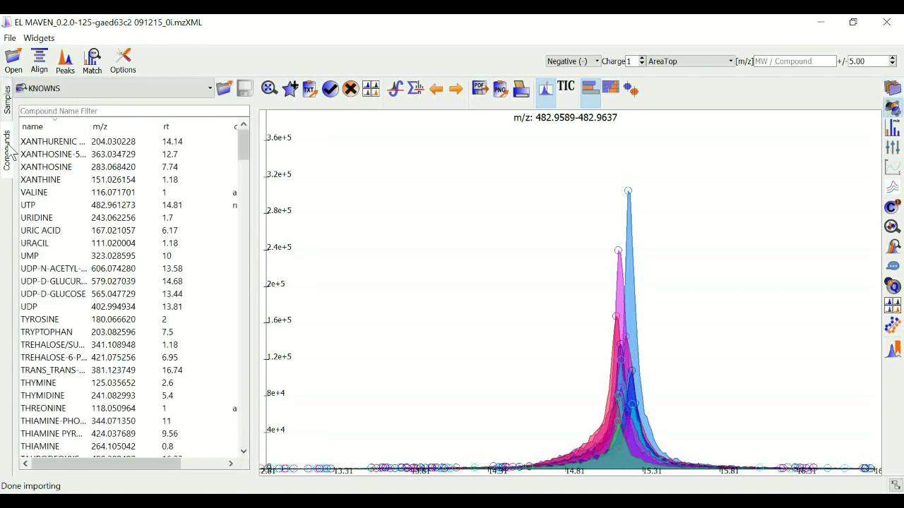
left_click(211, 90)
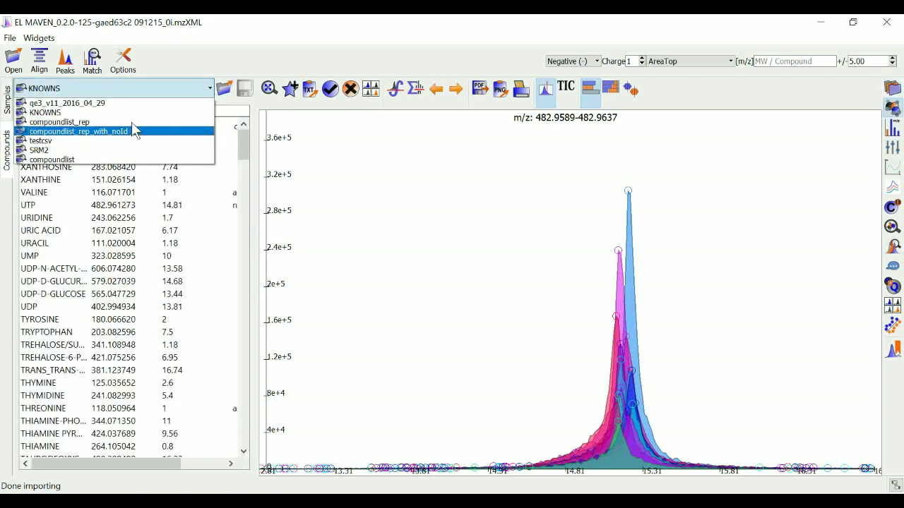
left_click(207, 93)
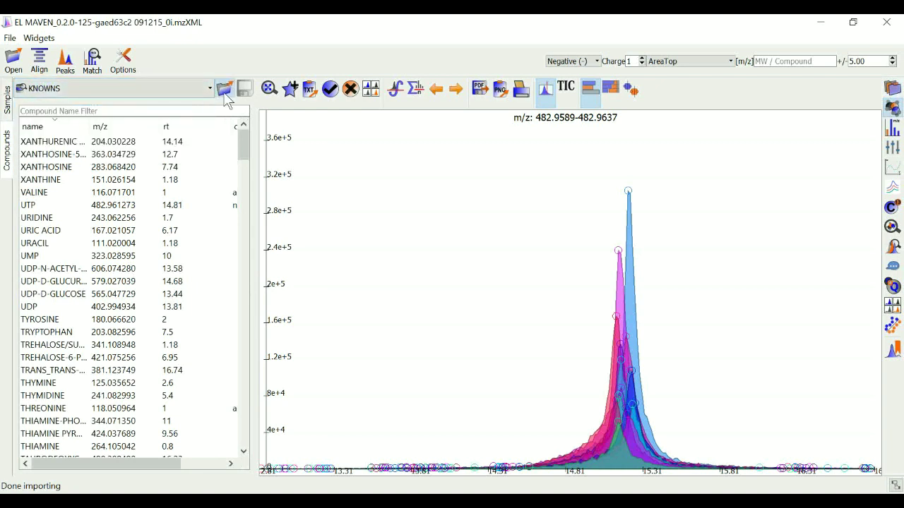
left_click(225, 91)
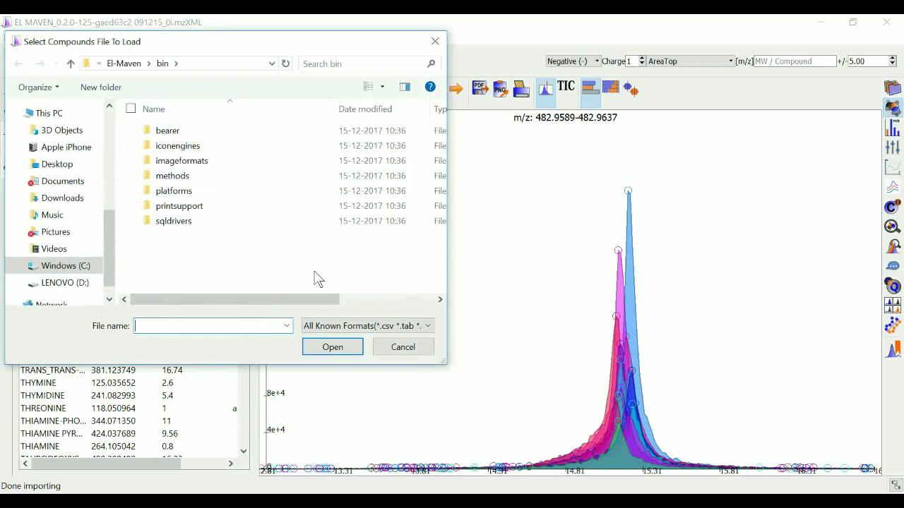
left_click(403, 347)
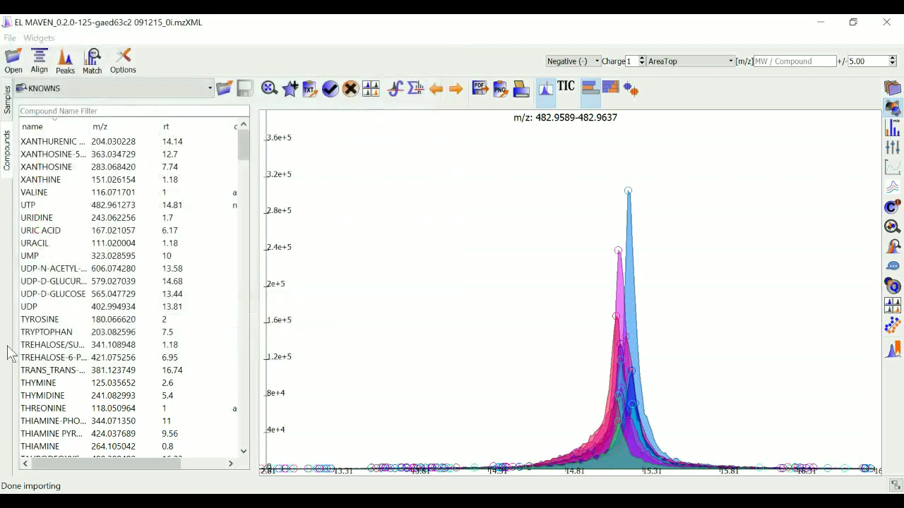
left_click(177, 94)
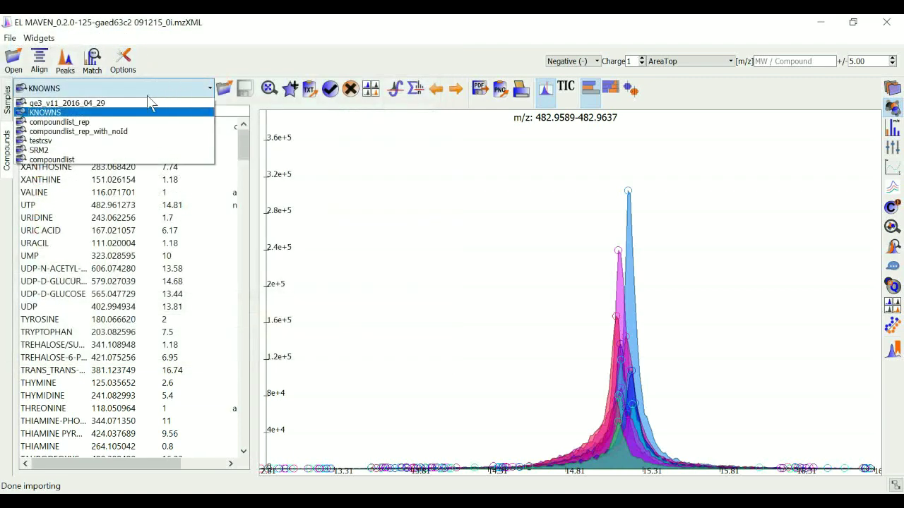
left_click(76, 64)
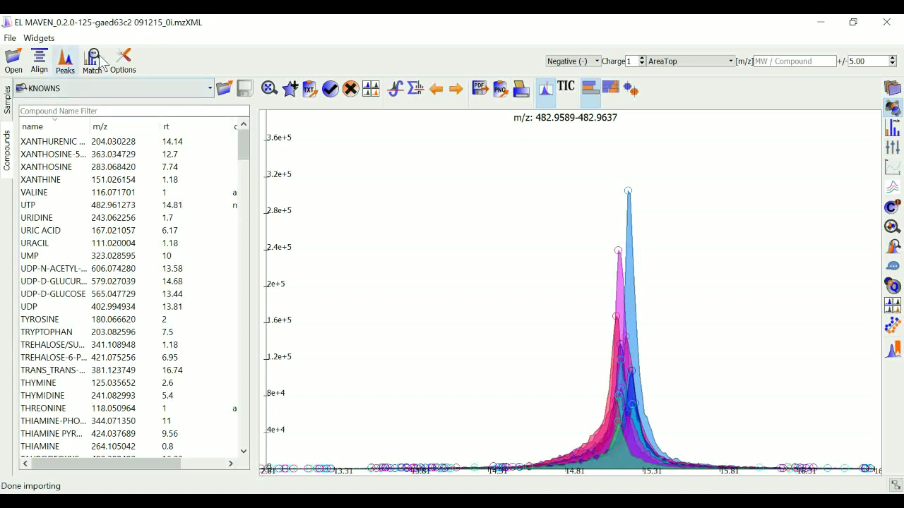
Align the samples using Poly Fit against KNOWNS, review the retention-time deviation plot, then close it.
left_click(40, 71)
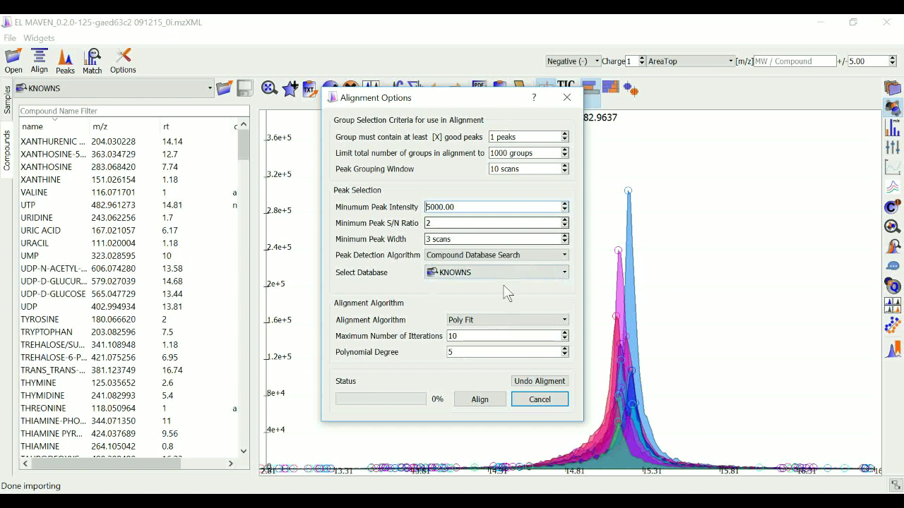
left_click(491, 321)
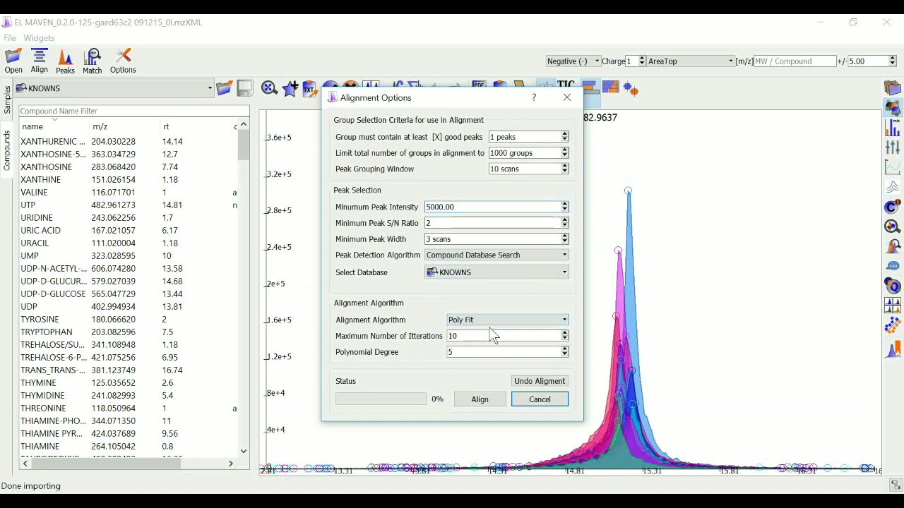
left_click(479, 399)
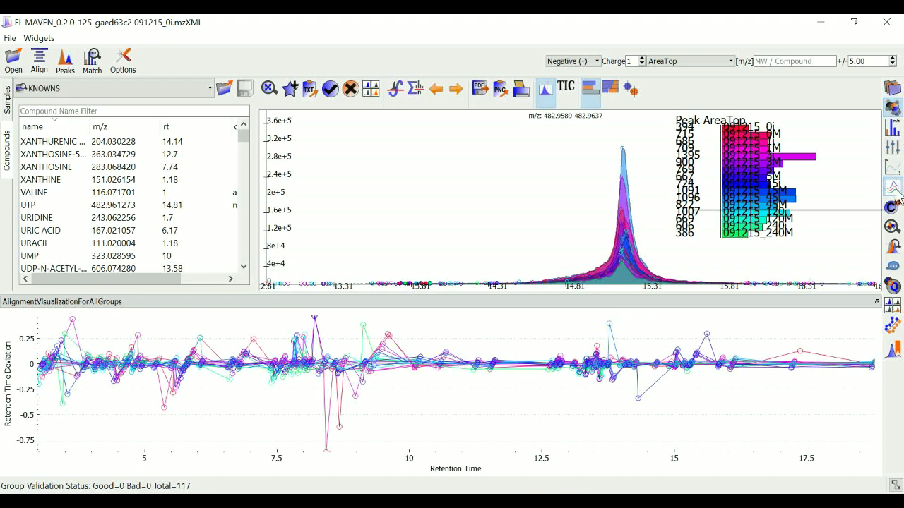
left_click(894, 189)
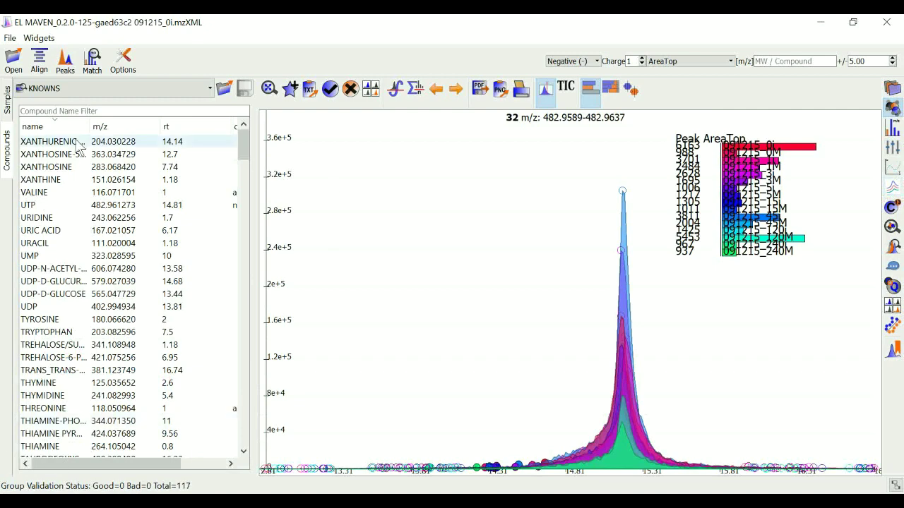
Set up peak detection with Compound Database Search on KNOWNS after trying Automated Feature Detection.
left_click(64, 74)
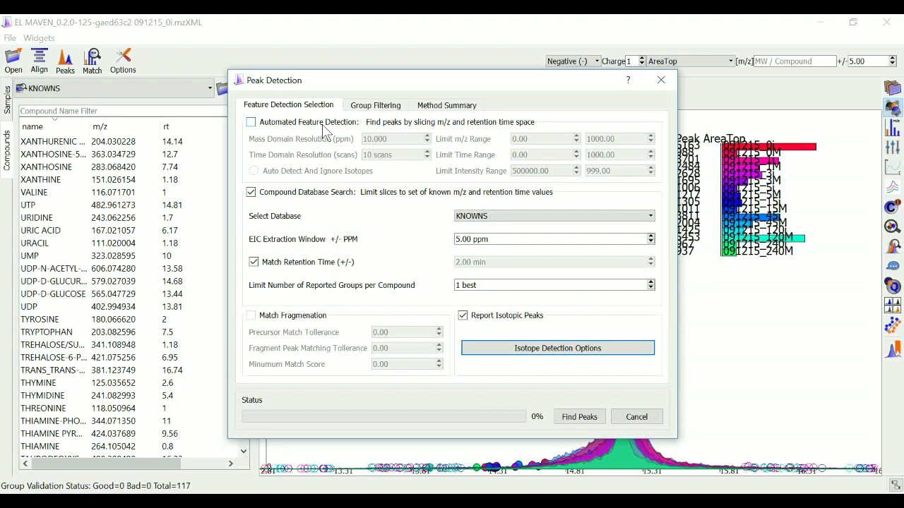
left_click(251, 122)
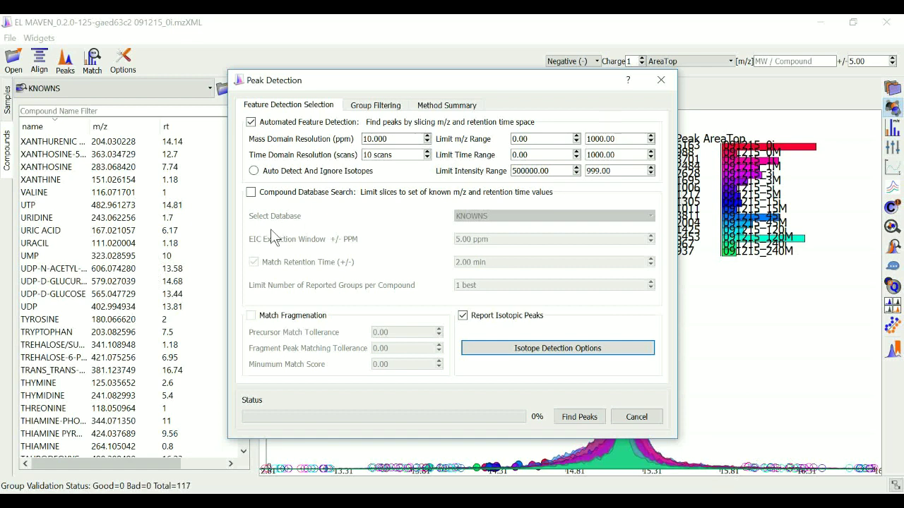
left_click(251, 194)
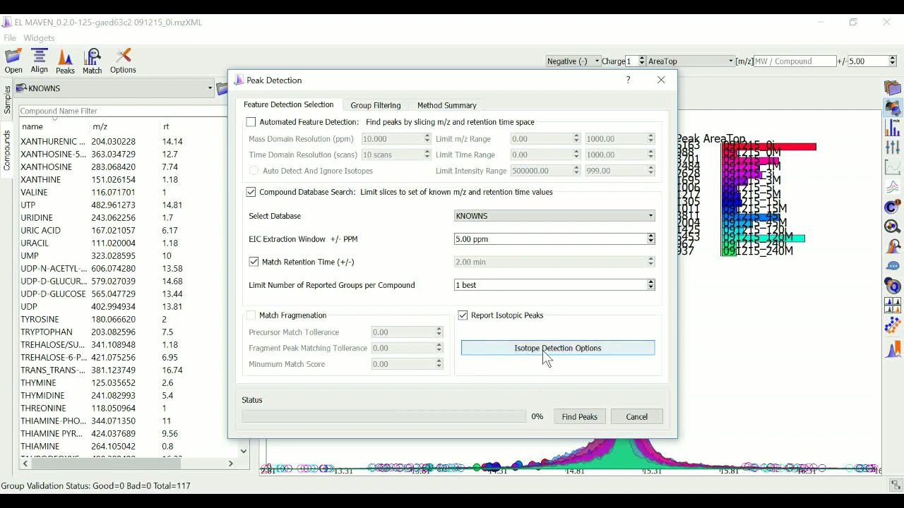
left_click(494, 353)
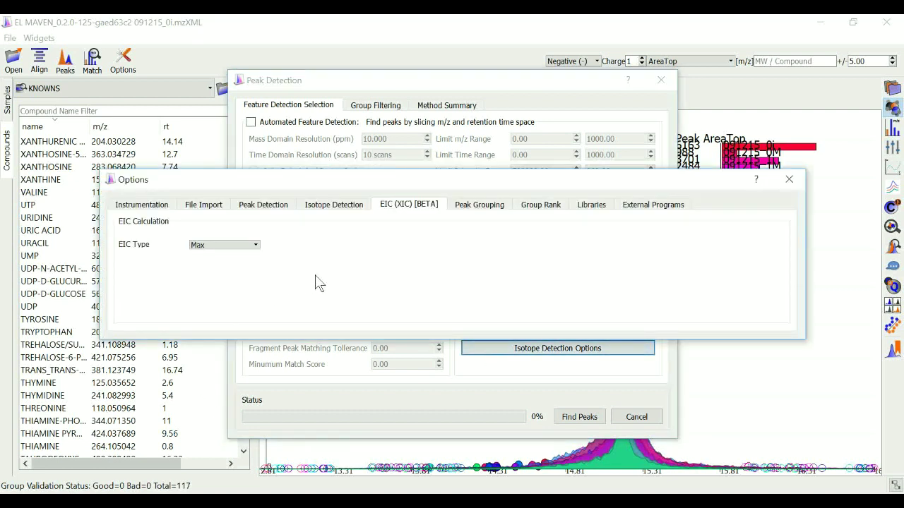
Turn off the C13-labelled sample setting in the Isotope Detection options and close Options.
left_click(331, 209)
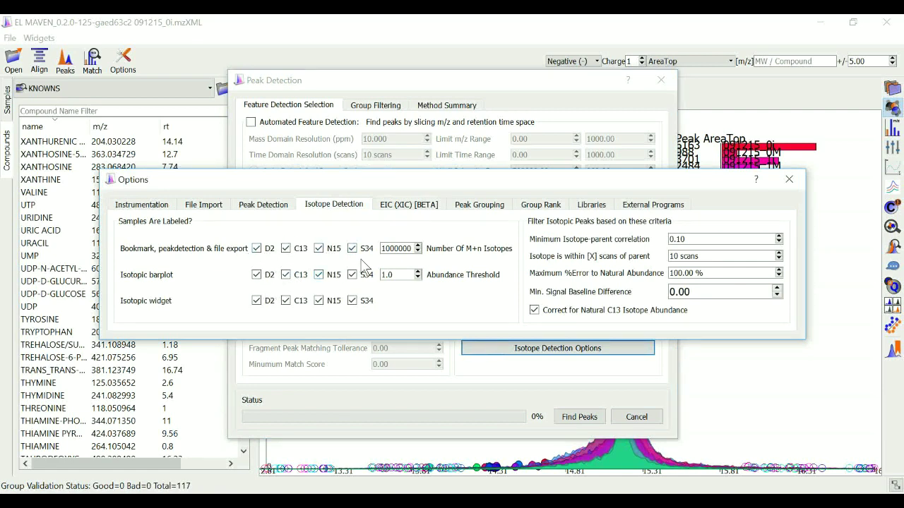
left_click(286, 252)
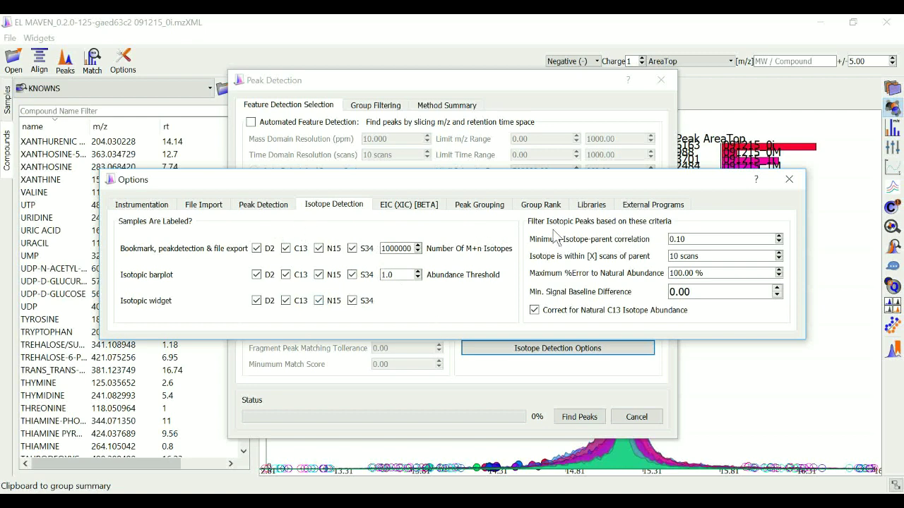
left_click(790, 178)
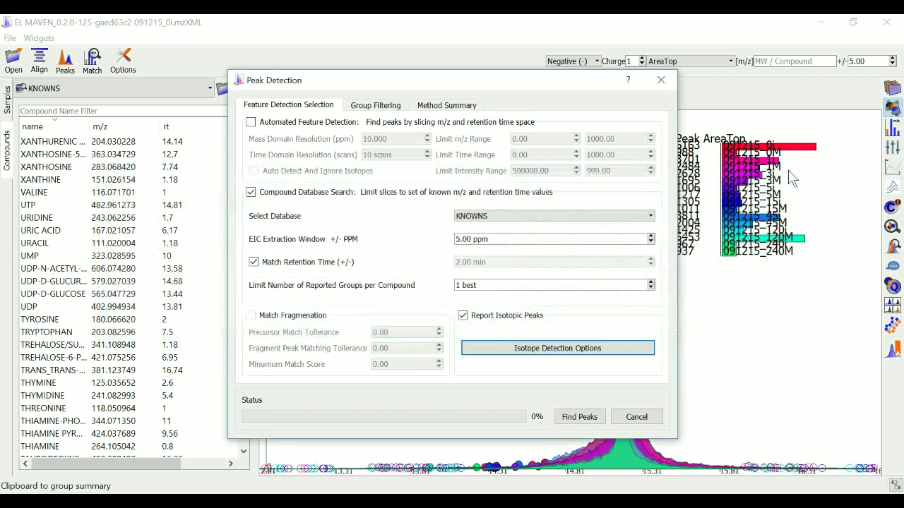
Leave Report Isotopic Peaks unchecked and run Find Peaks against KNOWNS.
left_click(463, 316)
left_click(464, 317)
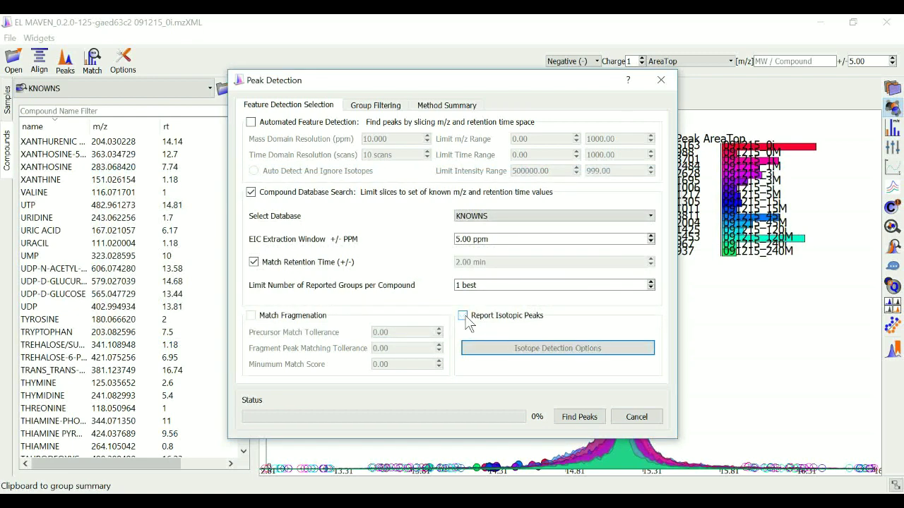
left_click(463, 317)
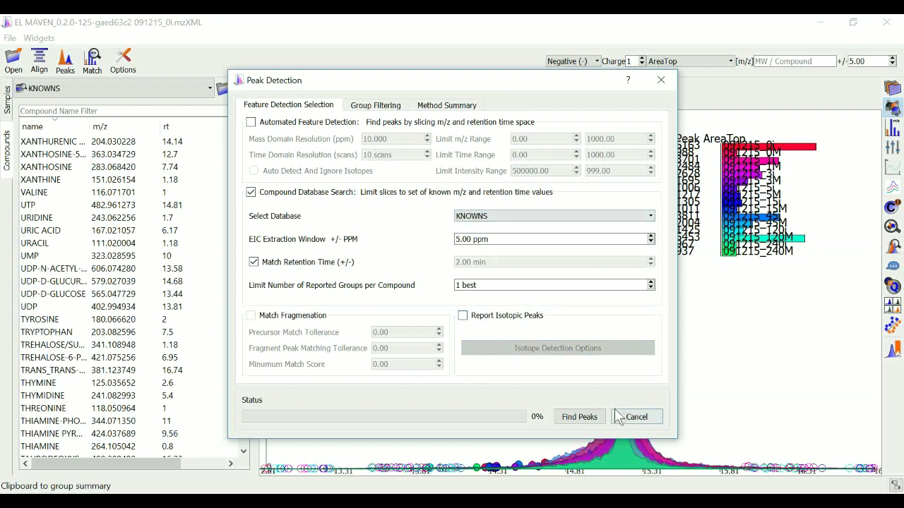
left_click(591, 417)
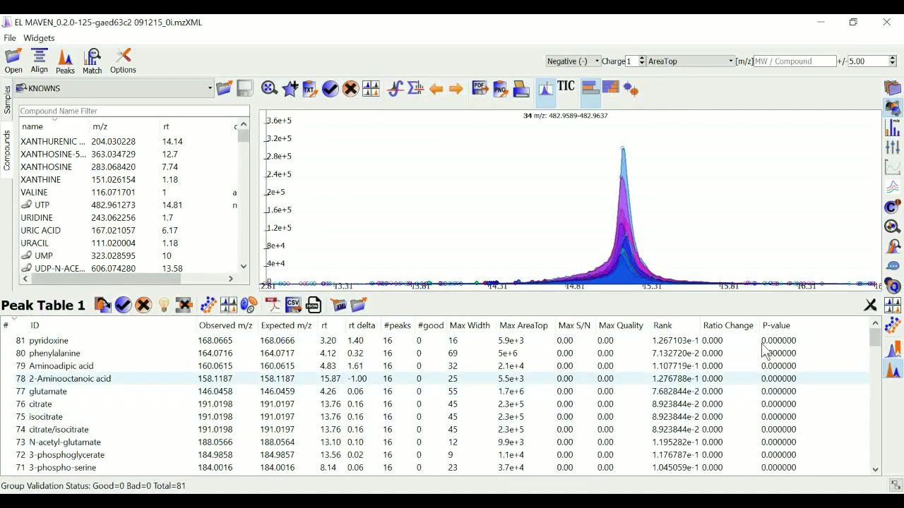
Scroll through the 81 groups in Peak Table 1 and display pyridoxine's EICs (m/z 168.0658-168.0675).
scroll(872, 349, "down", 20)
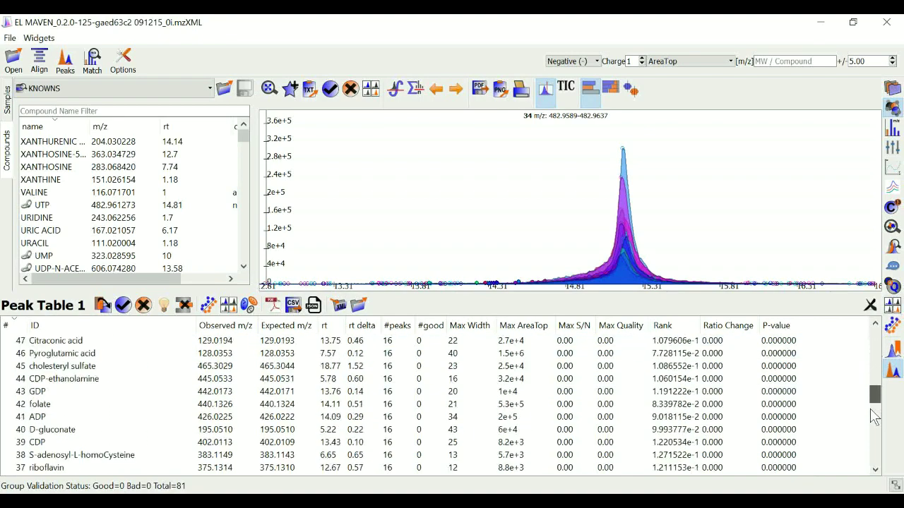
scroll(888, 332, "up", 16)
scroll(887, 330, "up", 6)
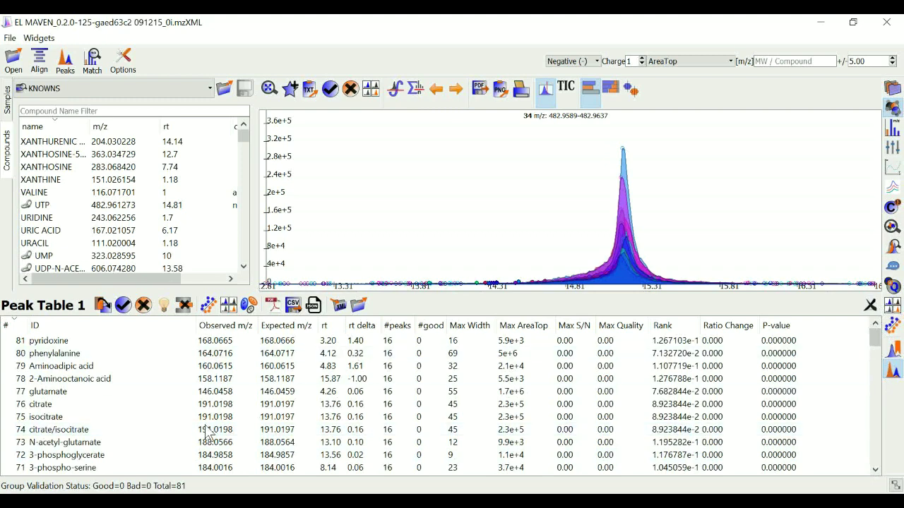
left_click(49, 345)
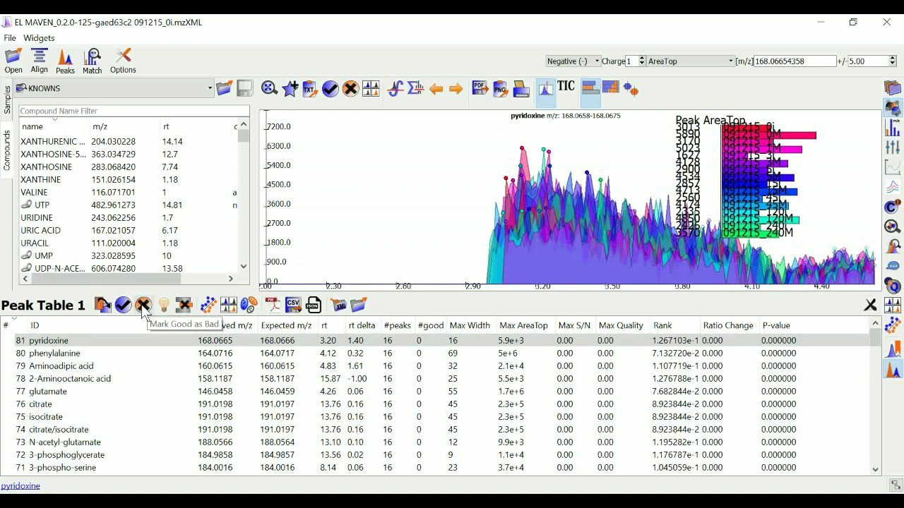
Mark pyridoxine as bad, accept autosave, and save the project as 'demo' in exampleProject.
left_click(141, 341)
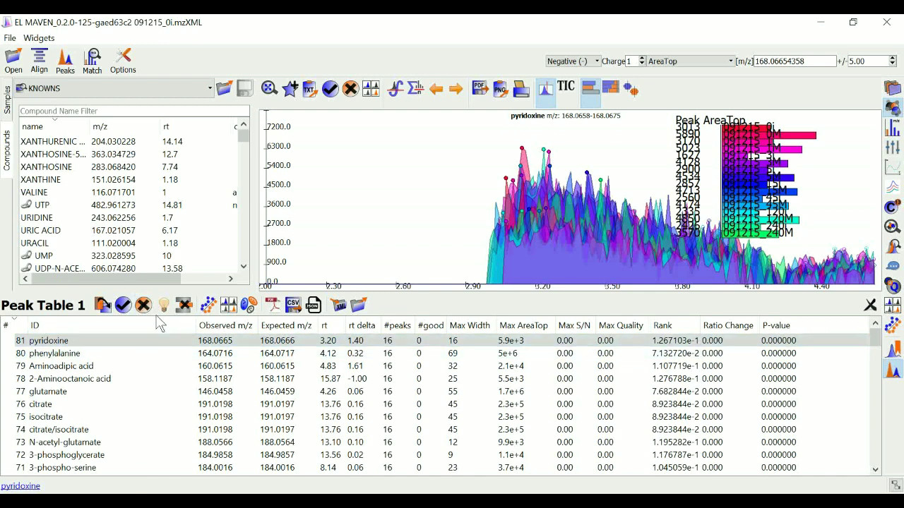
left_click(136, 341)
key("Down")
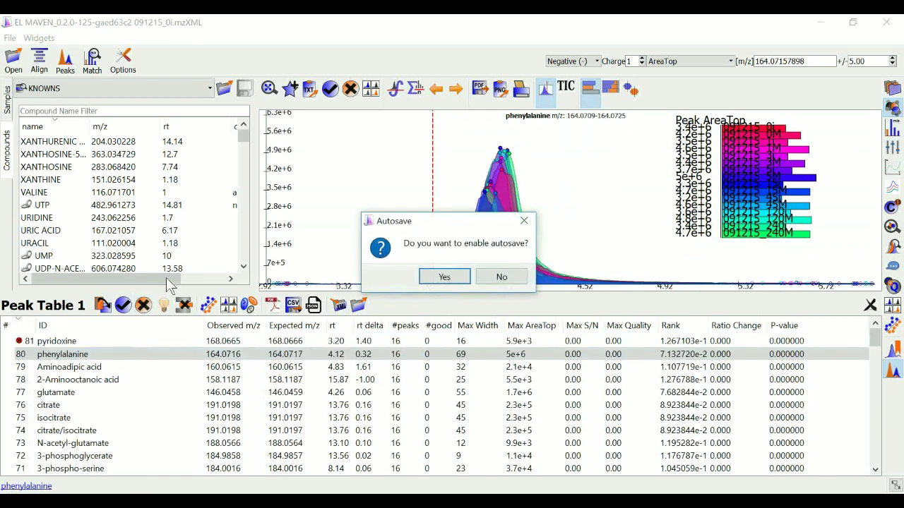
left_click(444, 277)
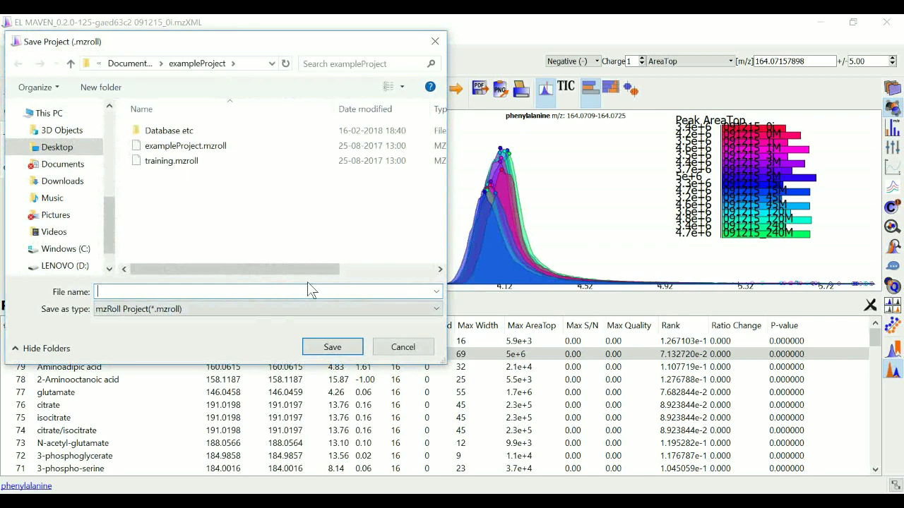
type("demo")
left_click(329, 347)
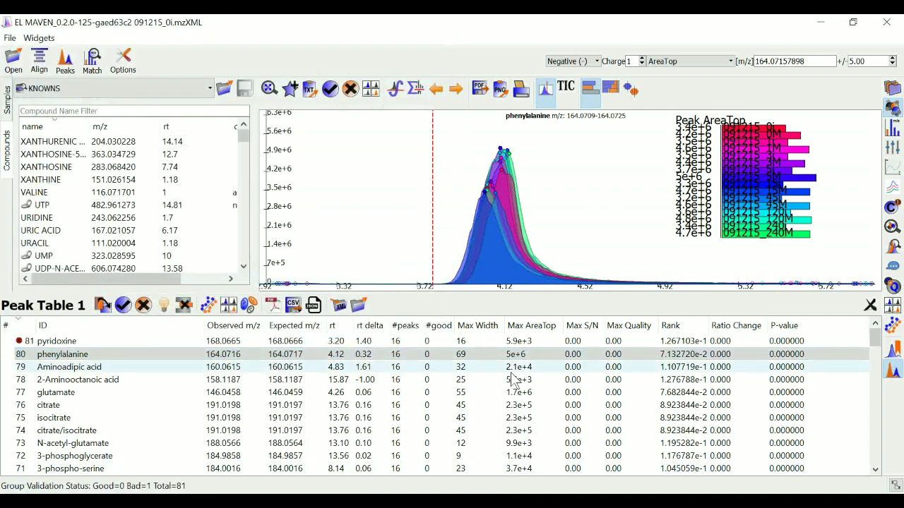
Mark the phenylalanine group as good and enlarge the chromatogram plot above the table.
left_click(69, 355)
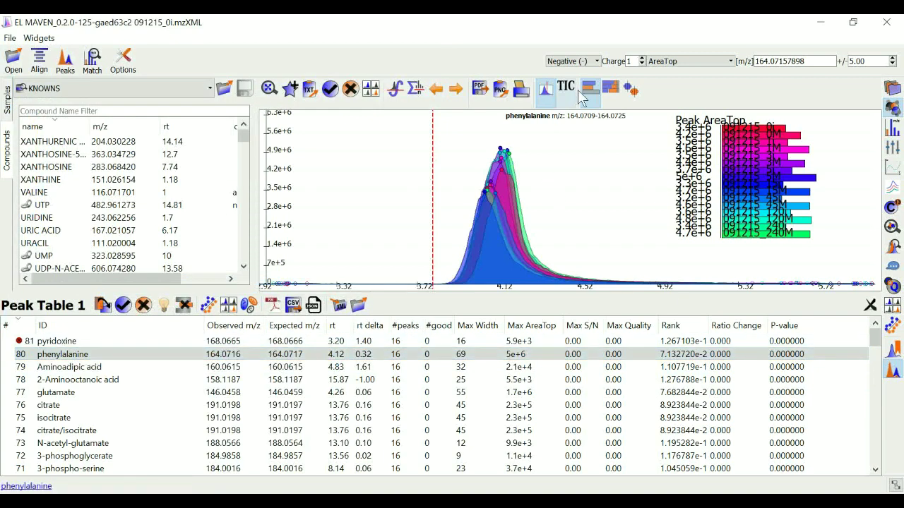
left_click(123, 306)
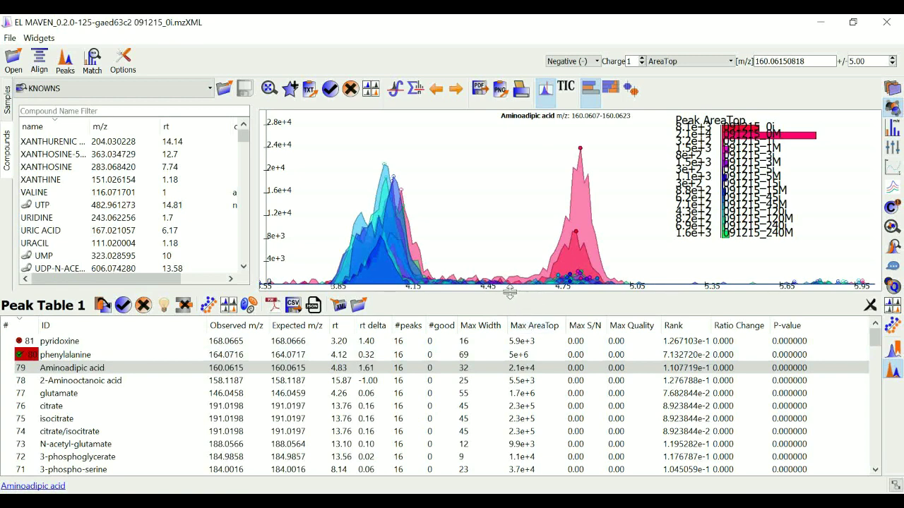
left_click_drag(510, 291, 516, 354)
Step through the groups from Aminoadipic acid with the keyboard, marking glutamate and isocitrate good.
left_click(74, 431)
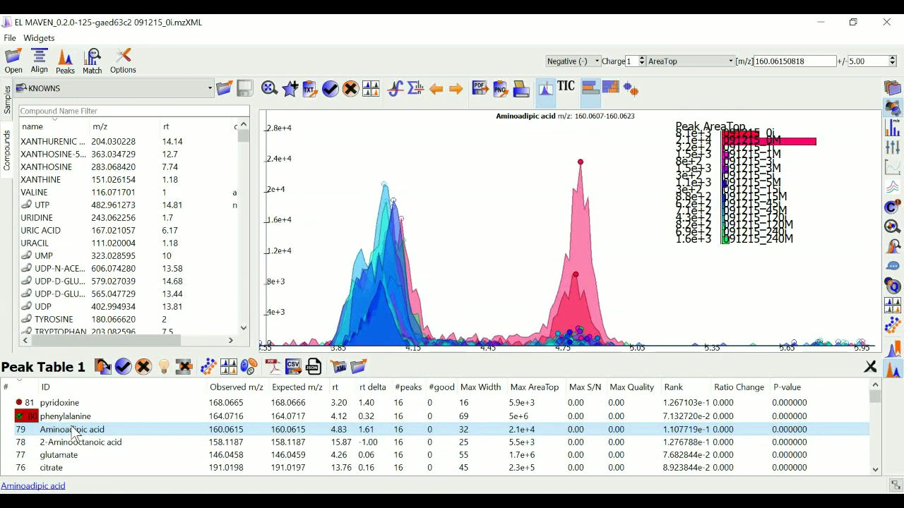
key("Down")
key("Down")
key("Down")
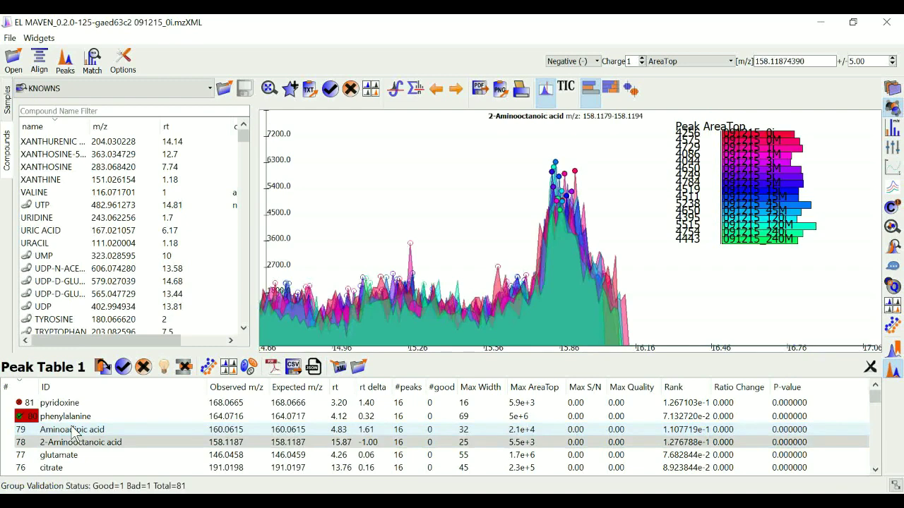
key("Up")
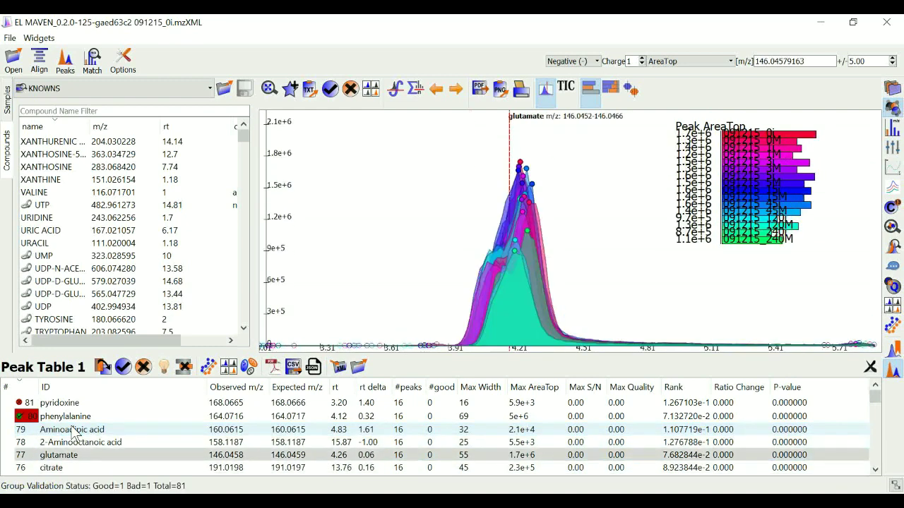
key("g")
key("Down")
key("g")
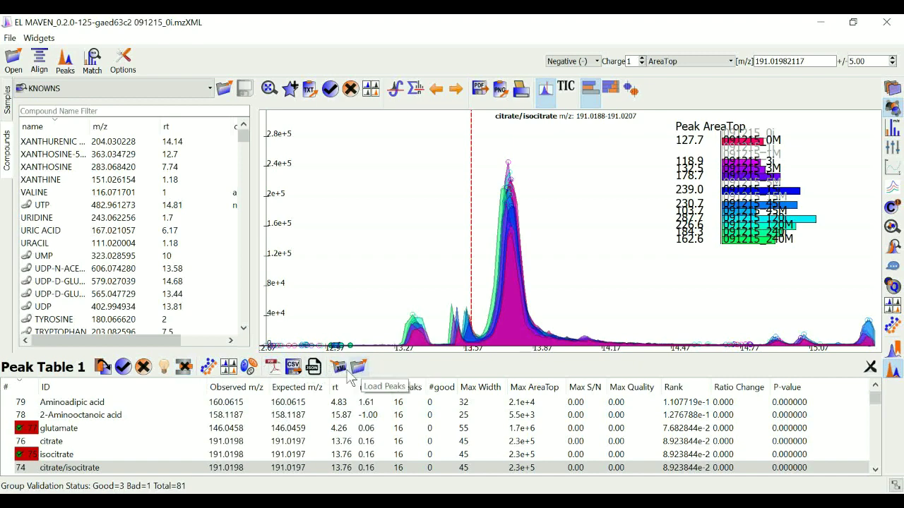
left_click(294, 368)
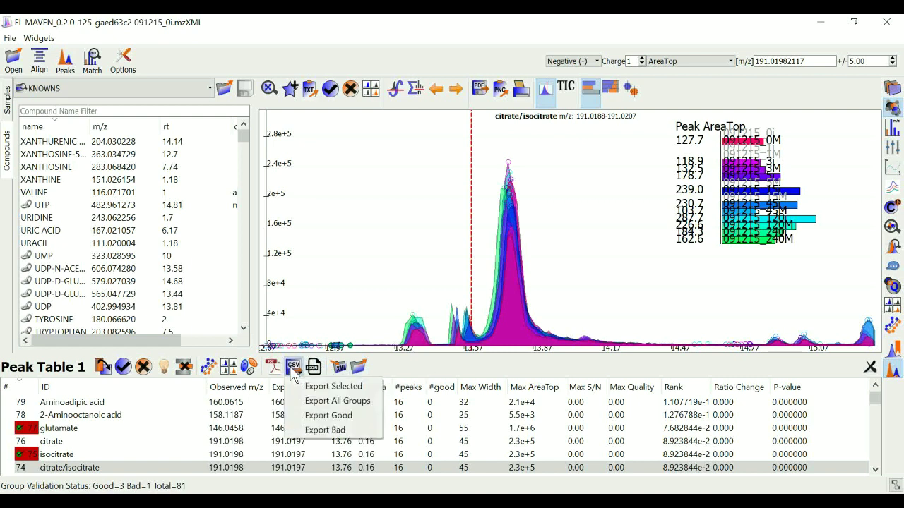
Export all groups as 'Comma Delimited Without Set Name (*.csv)' to a file named 'curated'.
left_click(335, 402)
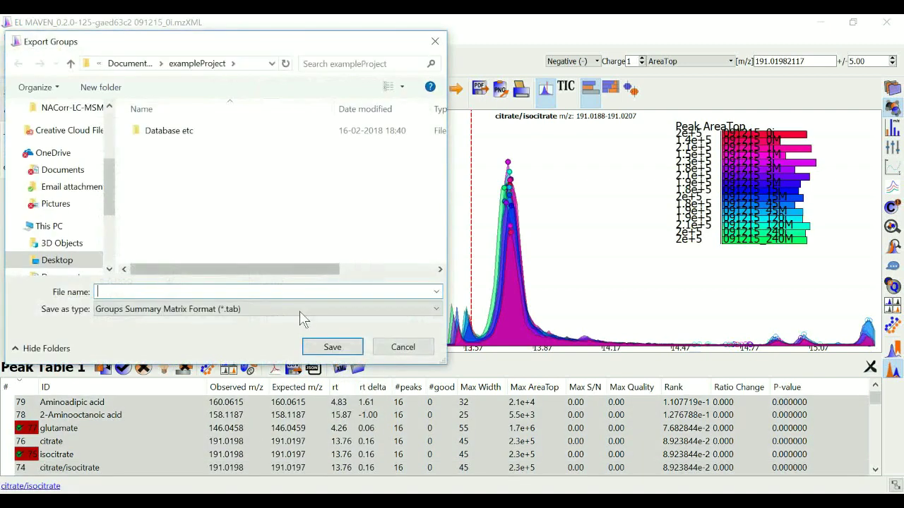
left_click(266, 311)
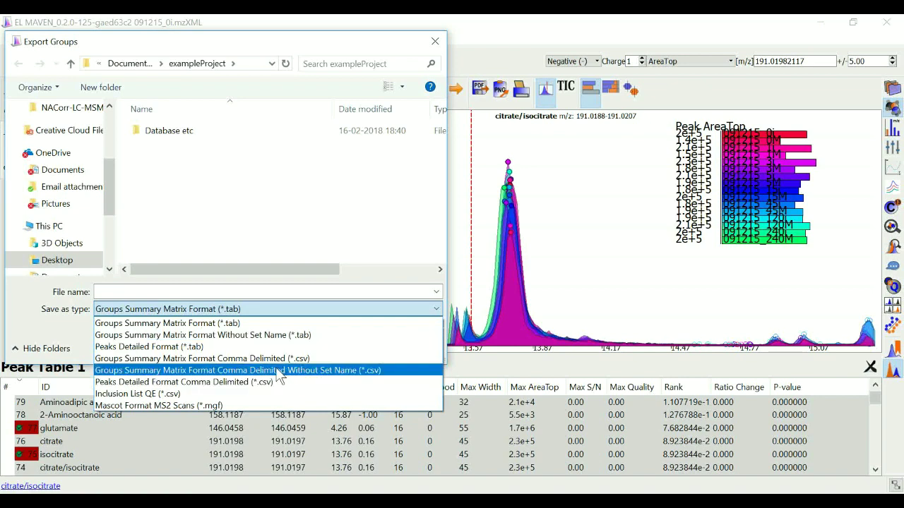
left_click(221, 375)
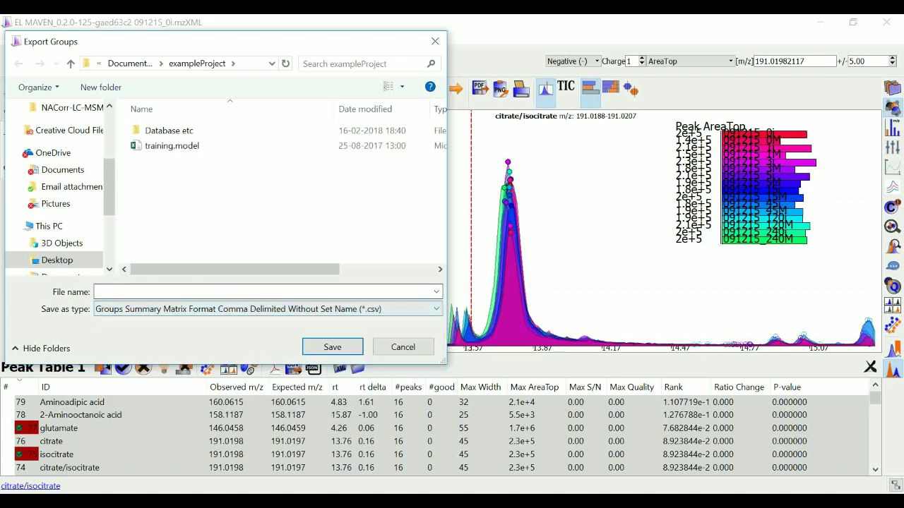
type("curated")
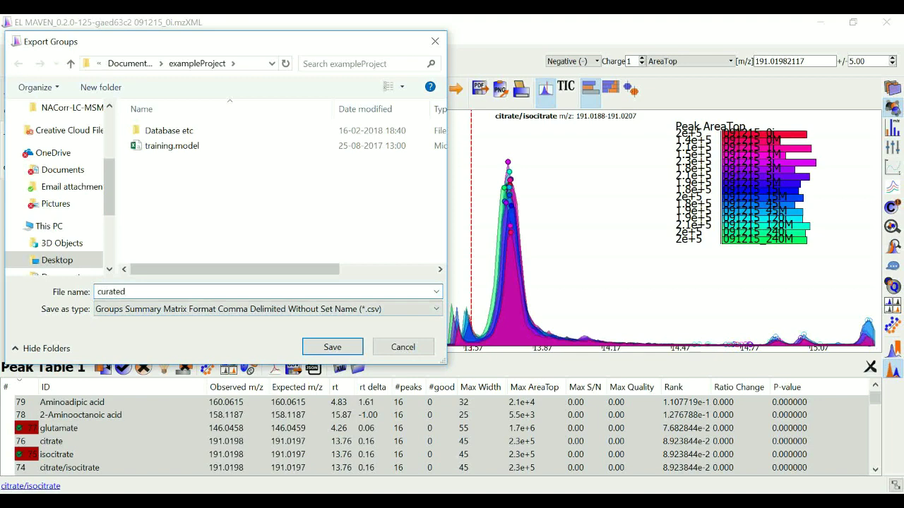
key("Return")
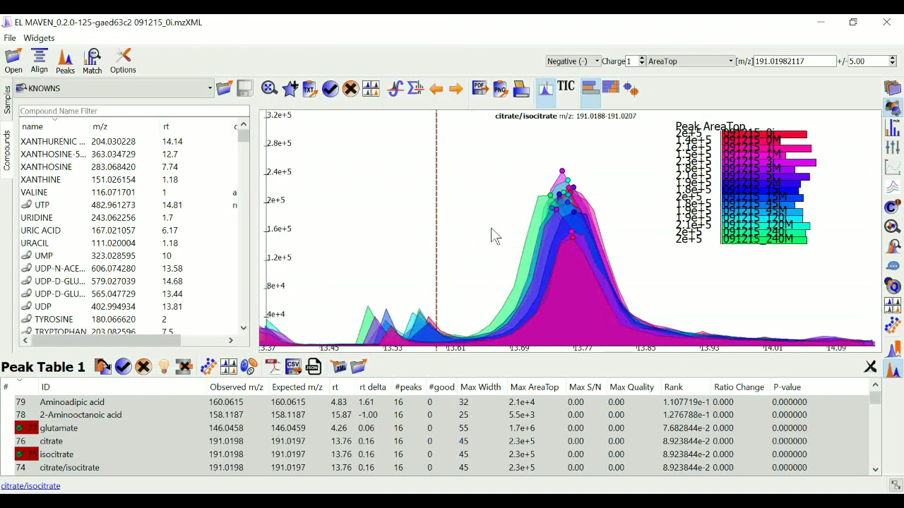
Toggle the total ion chromatogram overlay on and off twice, leaving it hidden.
left_click(566, 95)
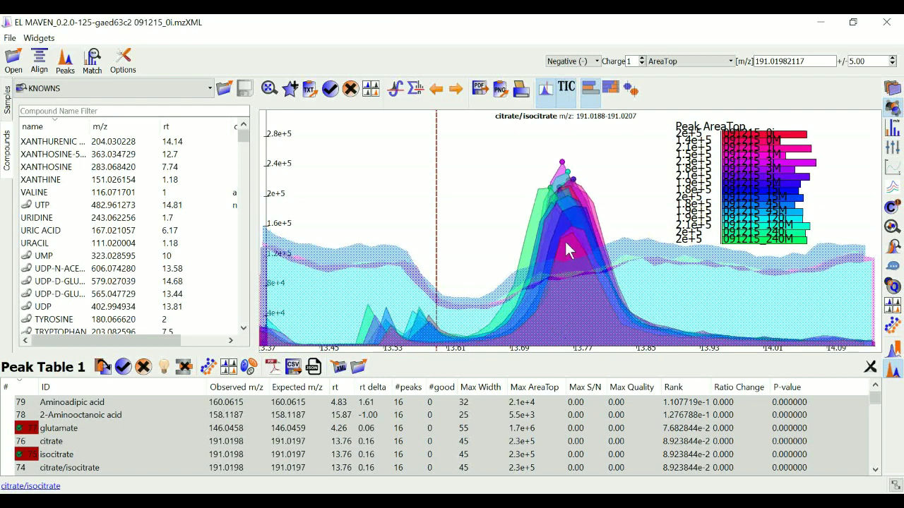
left_click(566, 94)
left_click(565, 98)
left_click(566, 92)
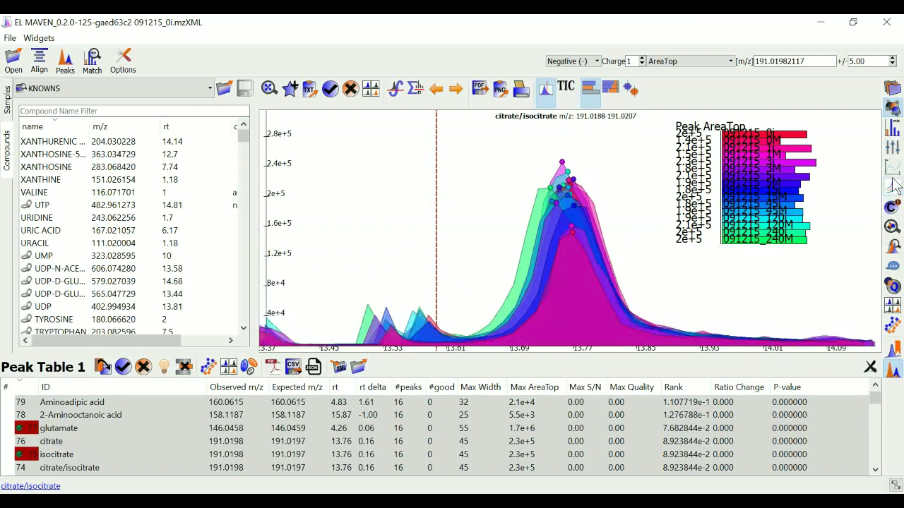
Open and close the Spectra panel, then show the Bookmark Table of bookmarked groups.
left_click(895, 132)
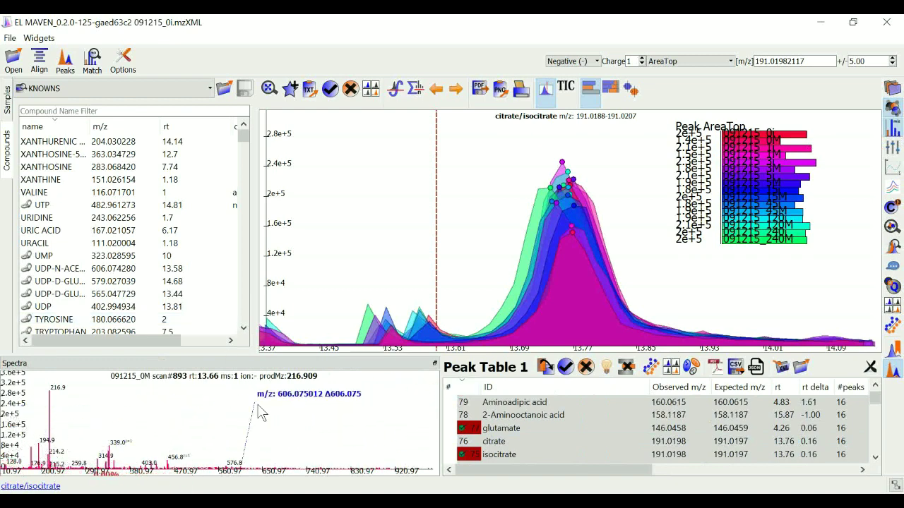
left_click(434, 363)
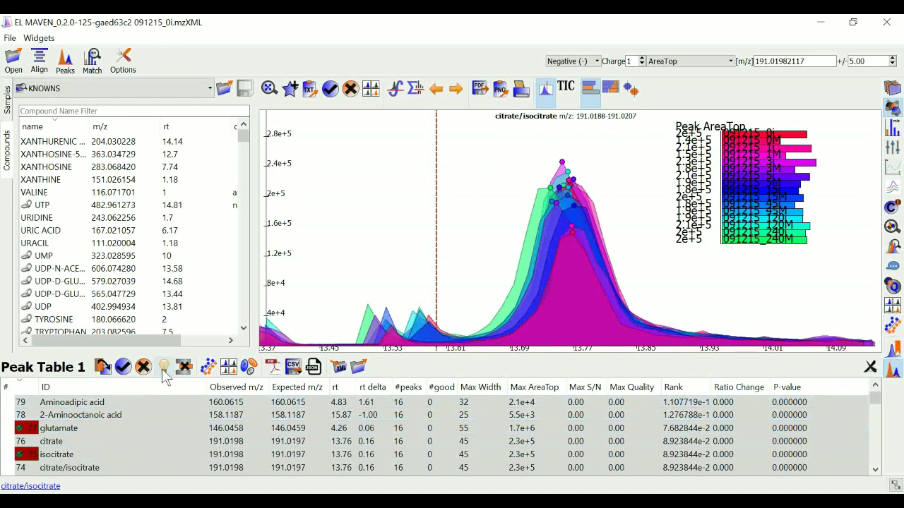
left_click(894, 351)
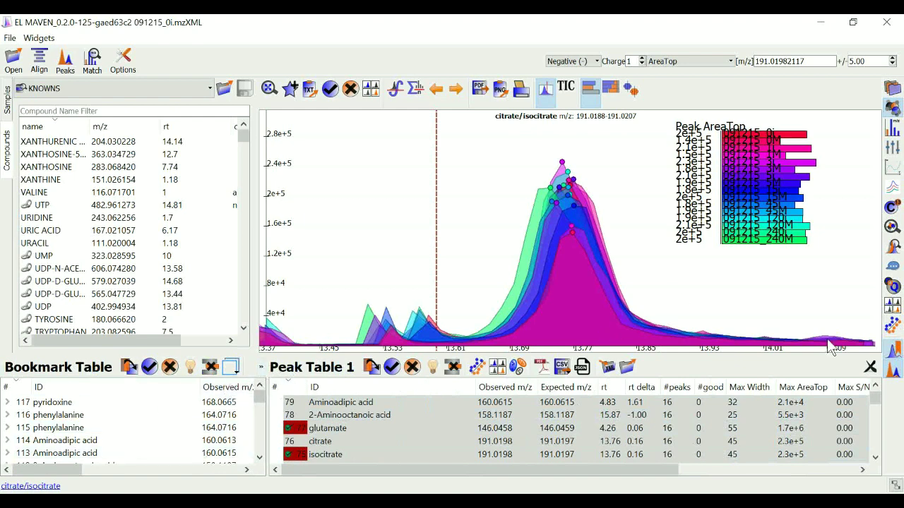
Close the Bookmark Table and scroll the 'Introduction to ElMaven UI' wiki down to File Import.
left_click(894, 351)
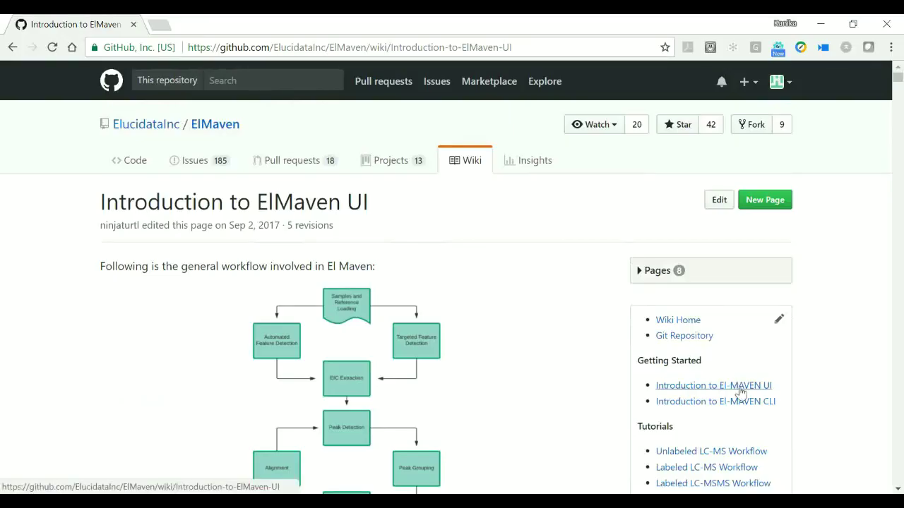
scroll(419, 397, "down", 3)
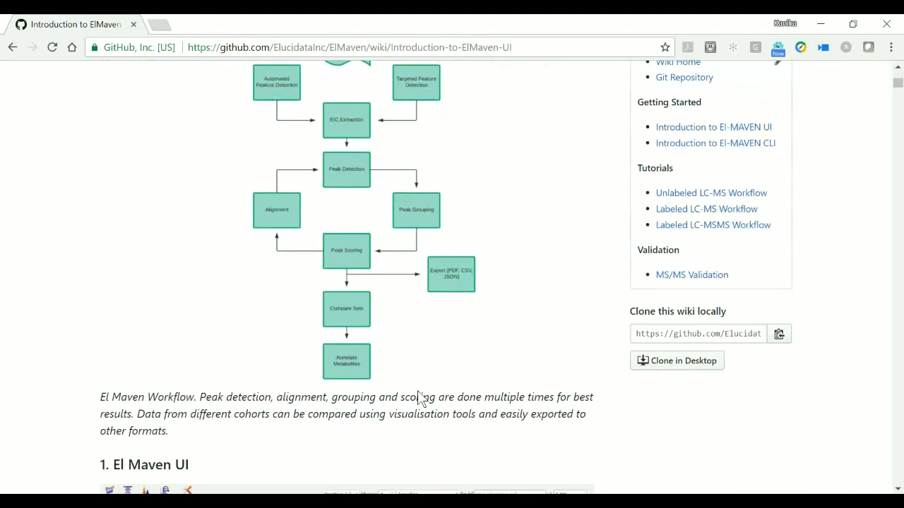
scroll(419, 397, "up", 2)
scroll(368, 283, "down", 9)
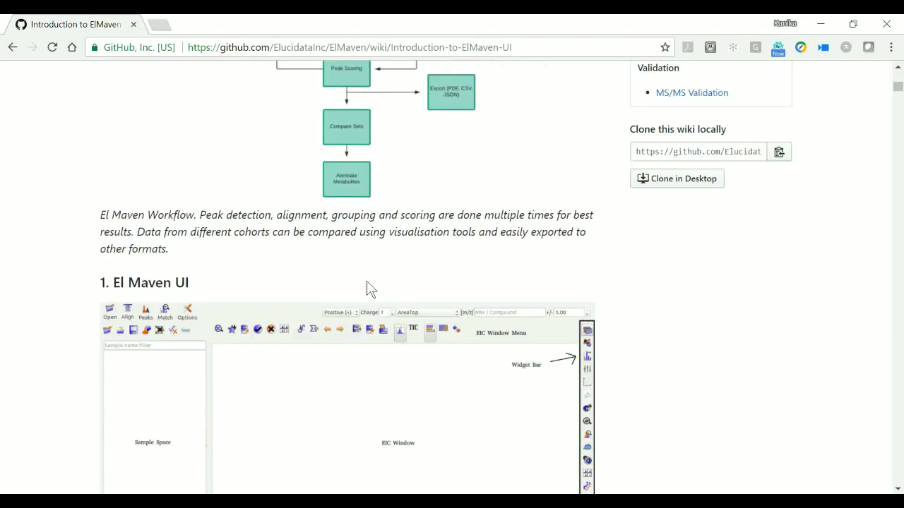
scroll(367, 289, "down", 9)
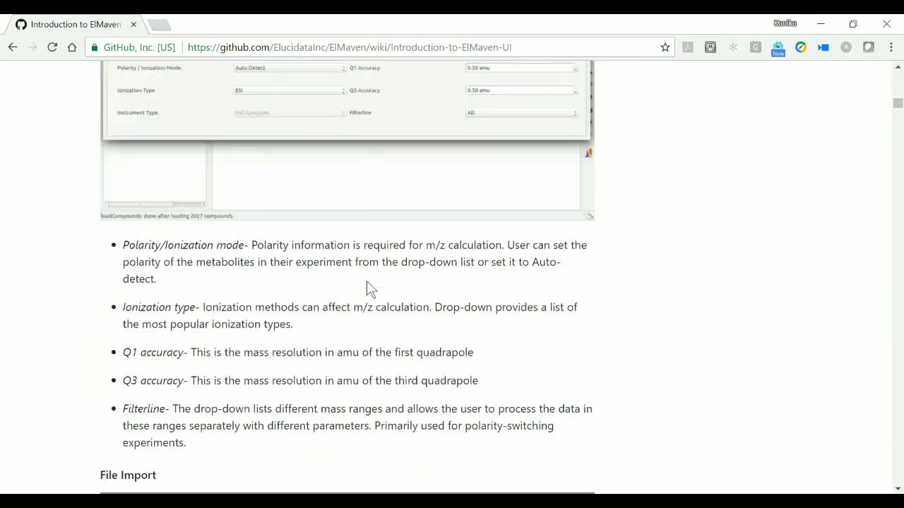